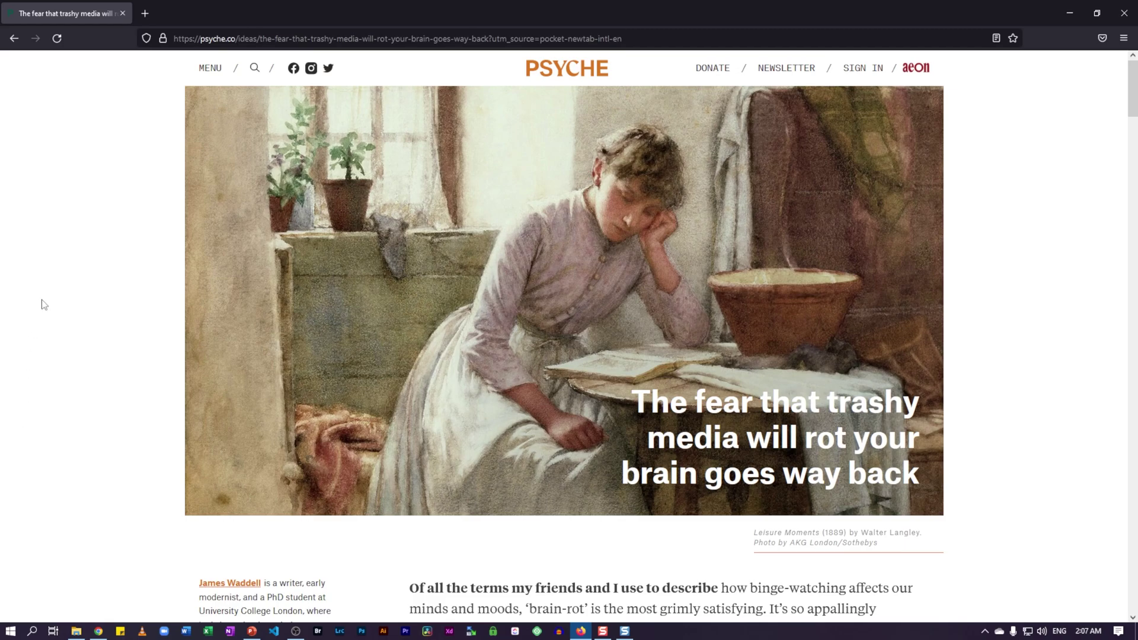
scroll(906, 187, "down", 4)
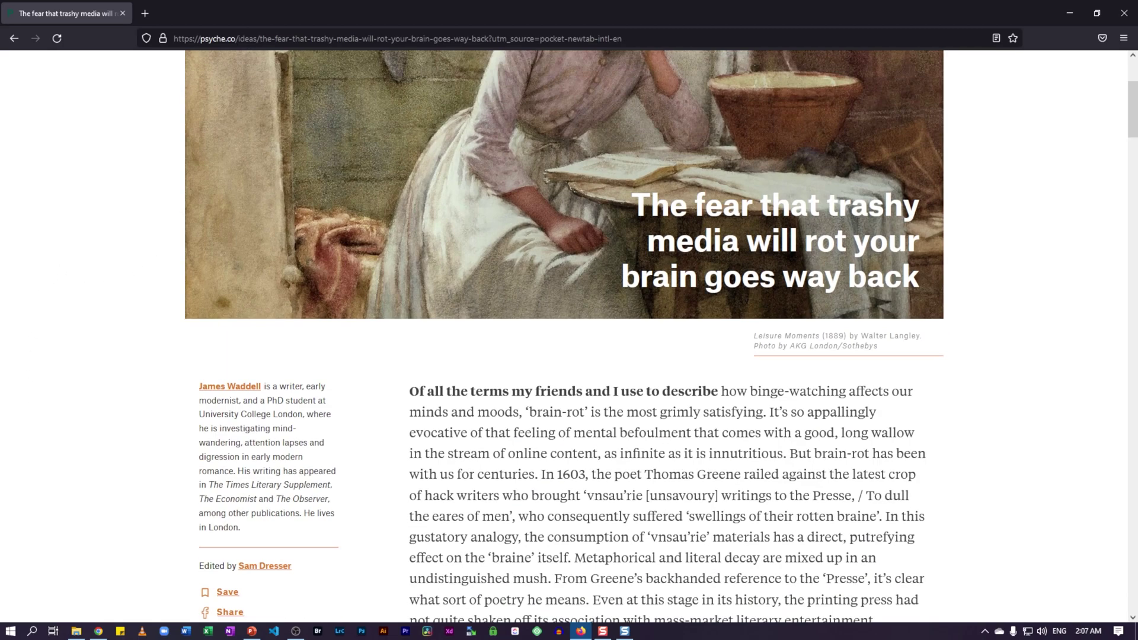
scroll(813, 329, "down", 20)
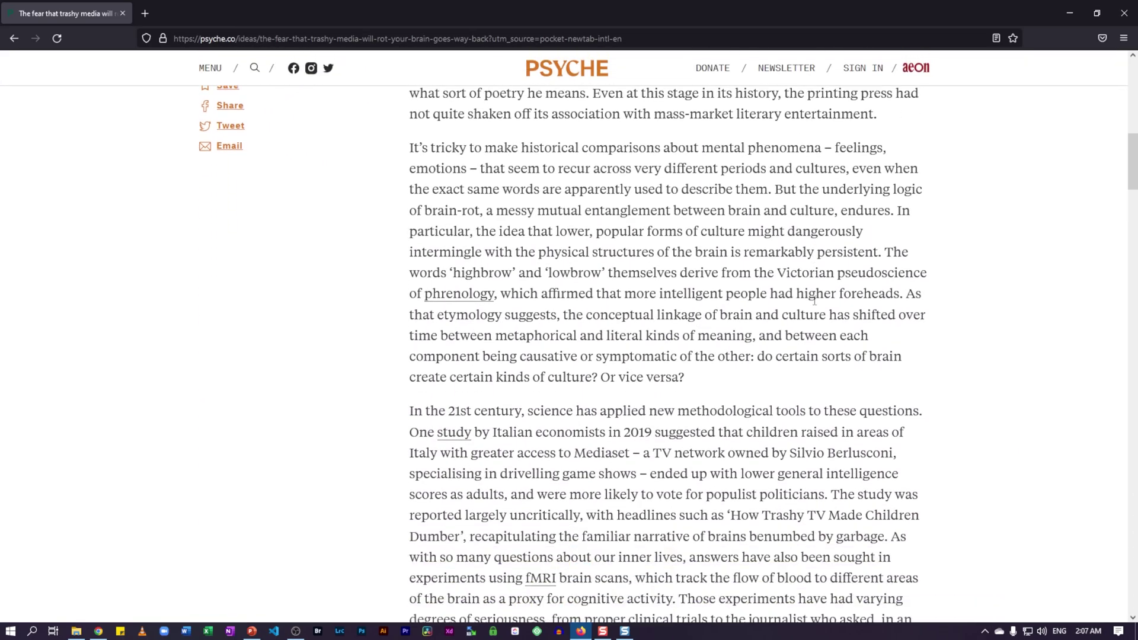
scroll(815, 288, "down", 20)
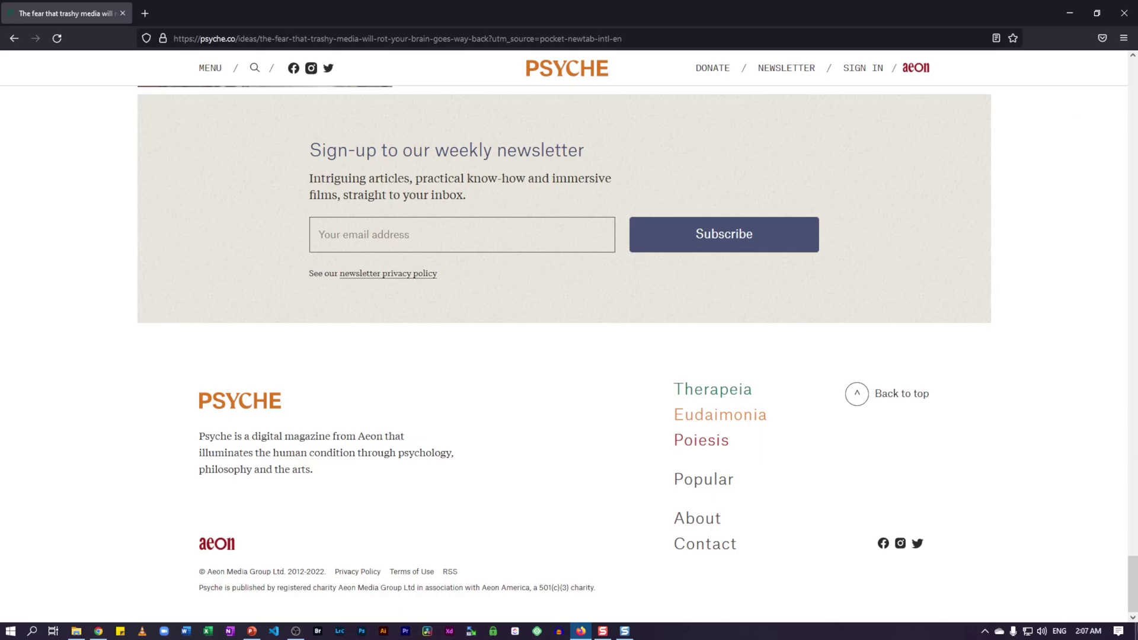
key("Home")
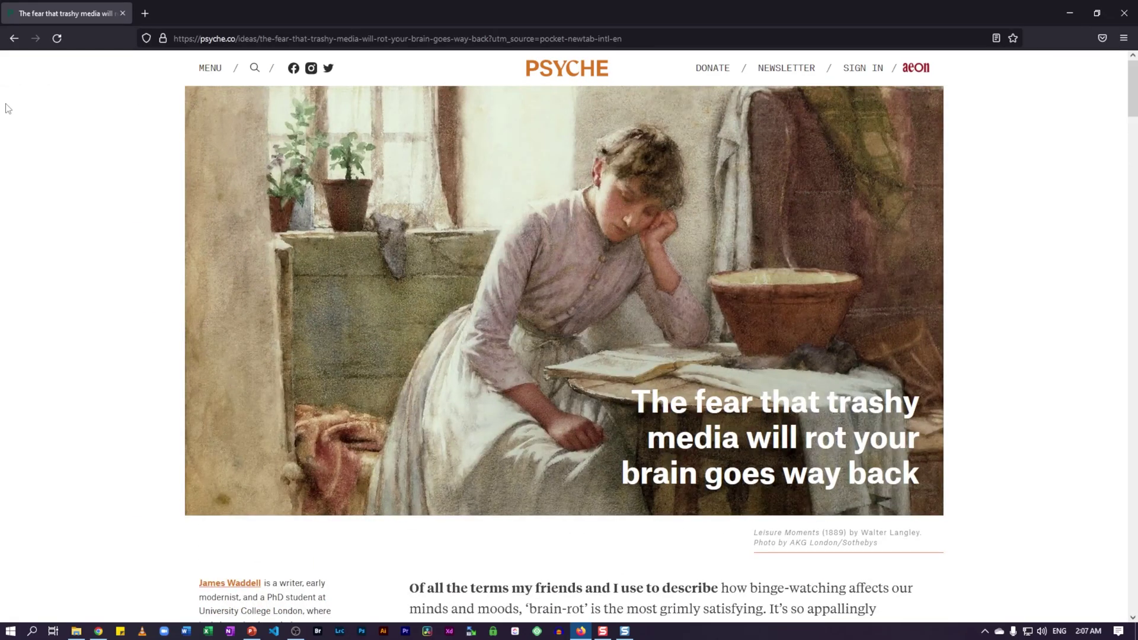
key("End")
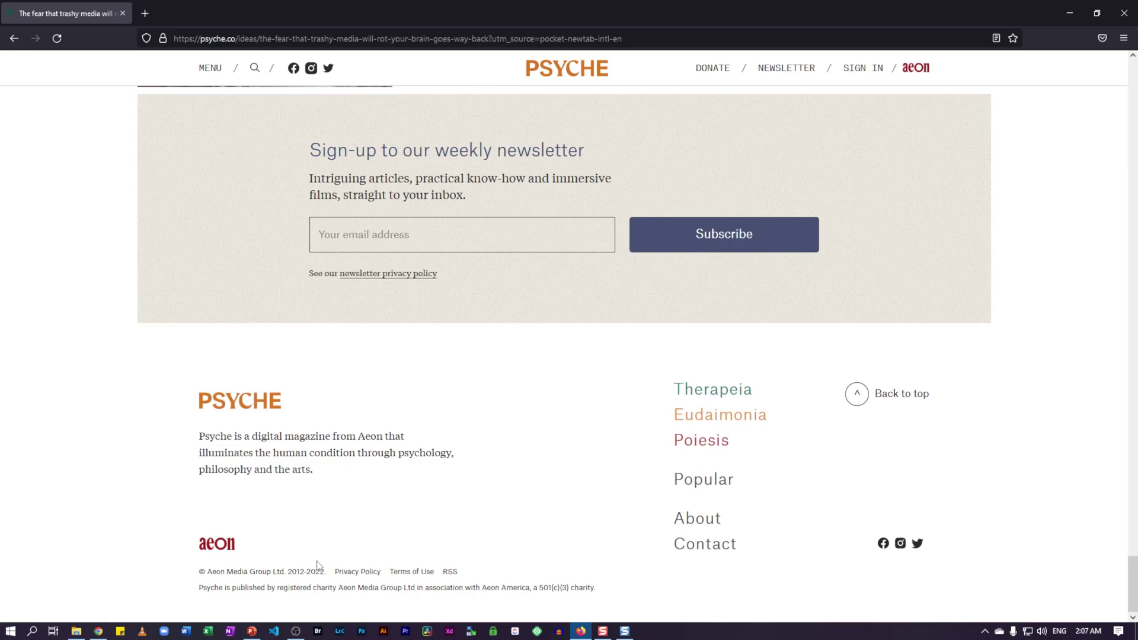
scroll(871, 474, "up", 15)
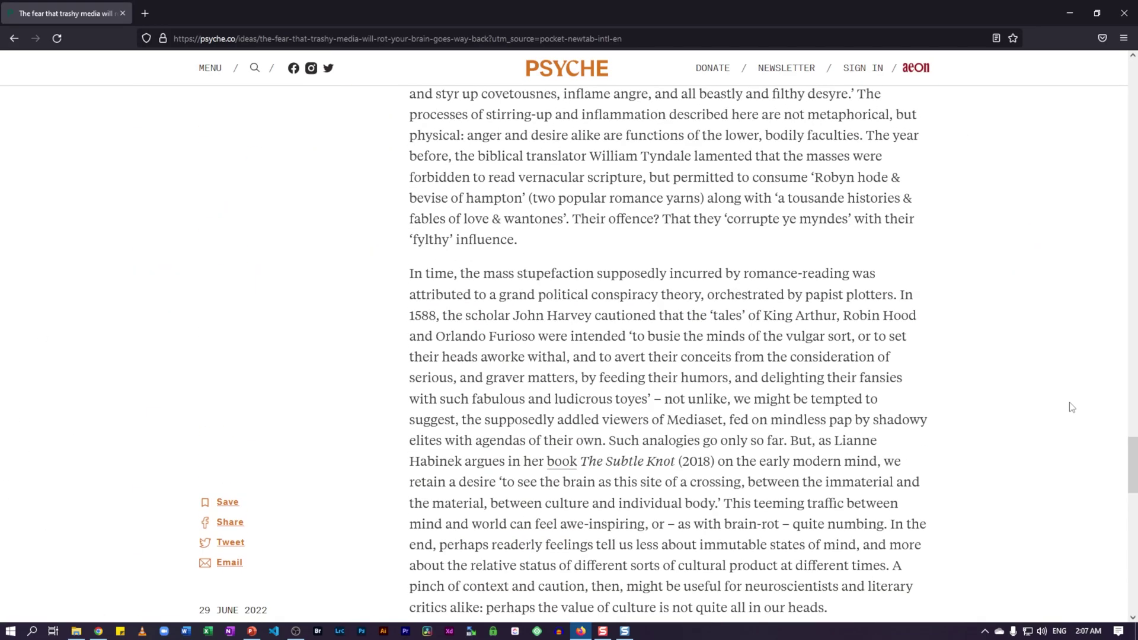
scroll(1060, 396, "up", 5)
key("Home")
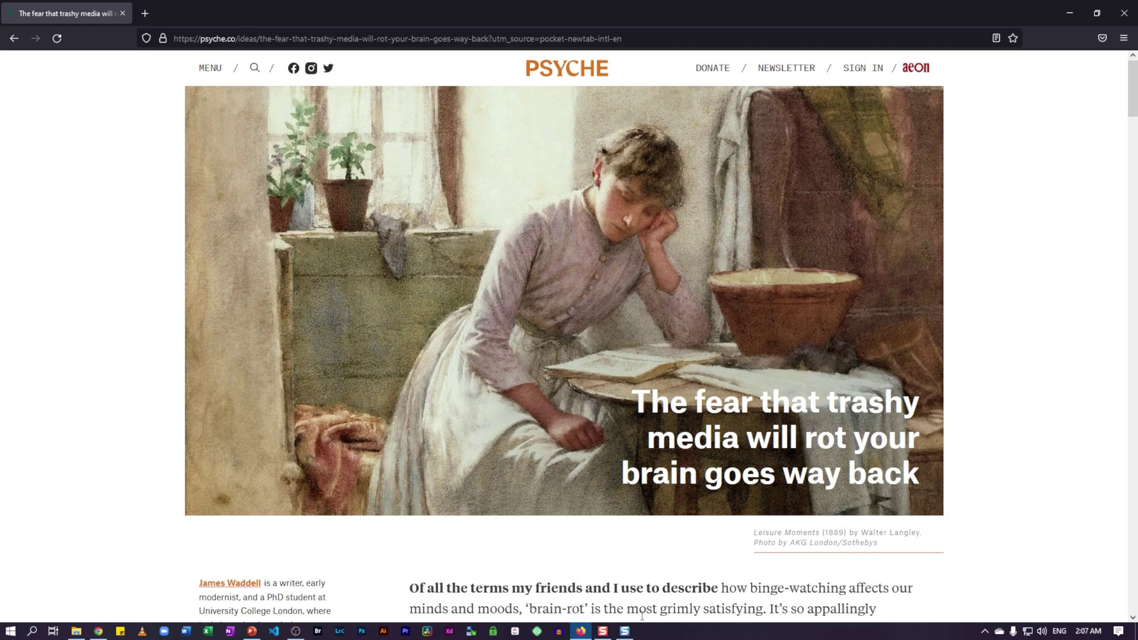
Set Snagit's capture window to Image capture with a Scrolling Window selection.
left_click(623, 630)
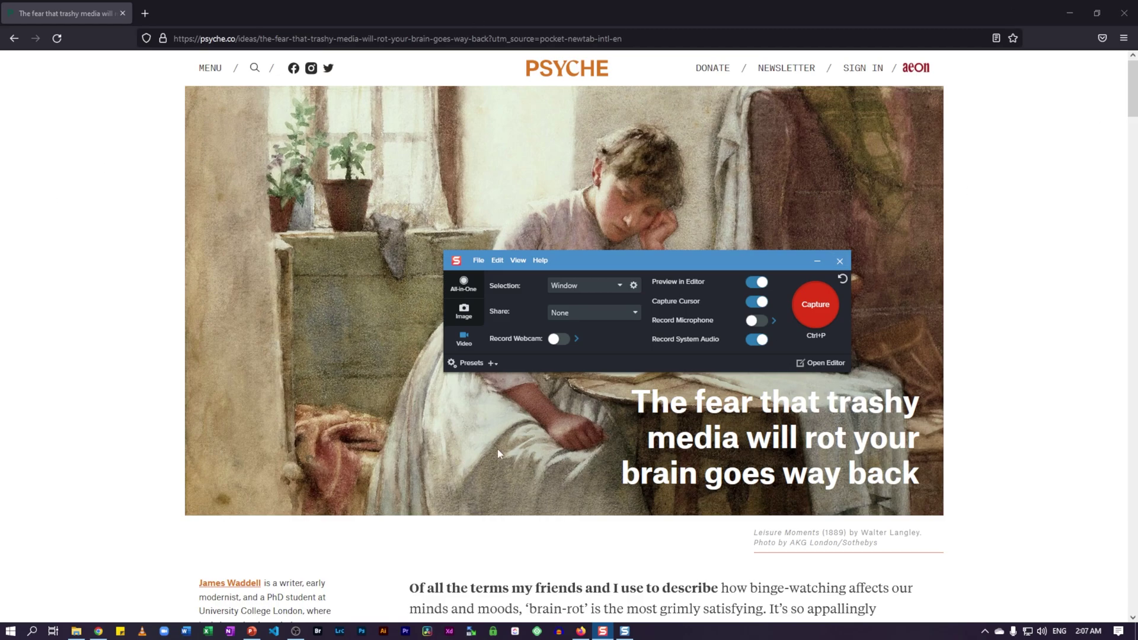
left_click(464, 310)
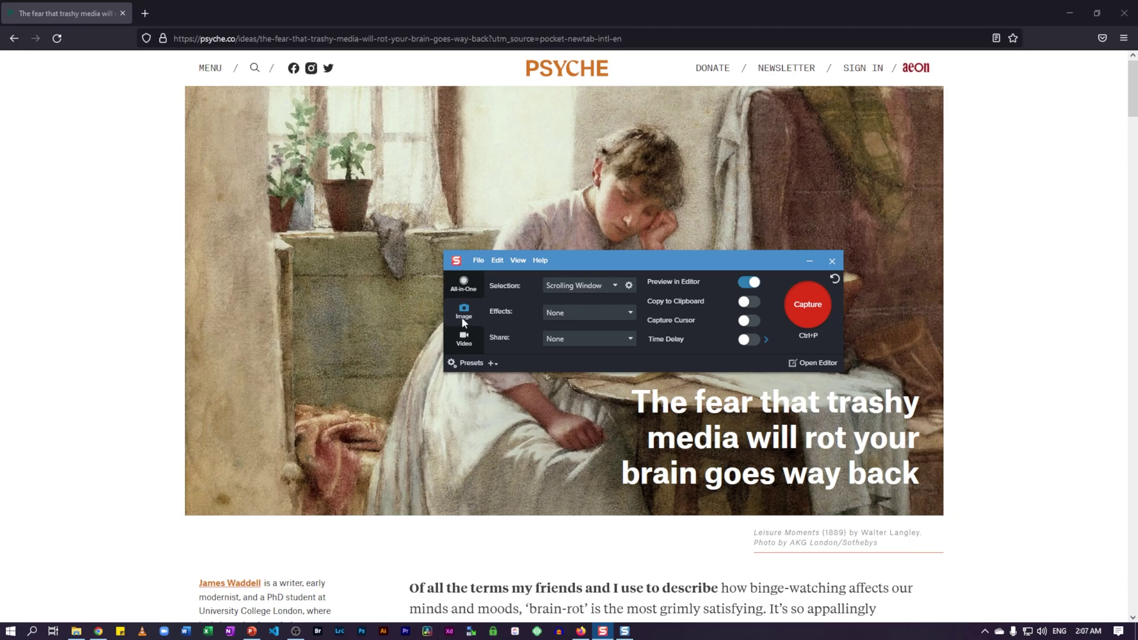
left_click(464, 283)
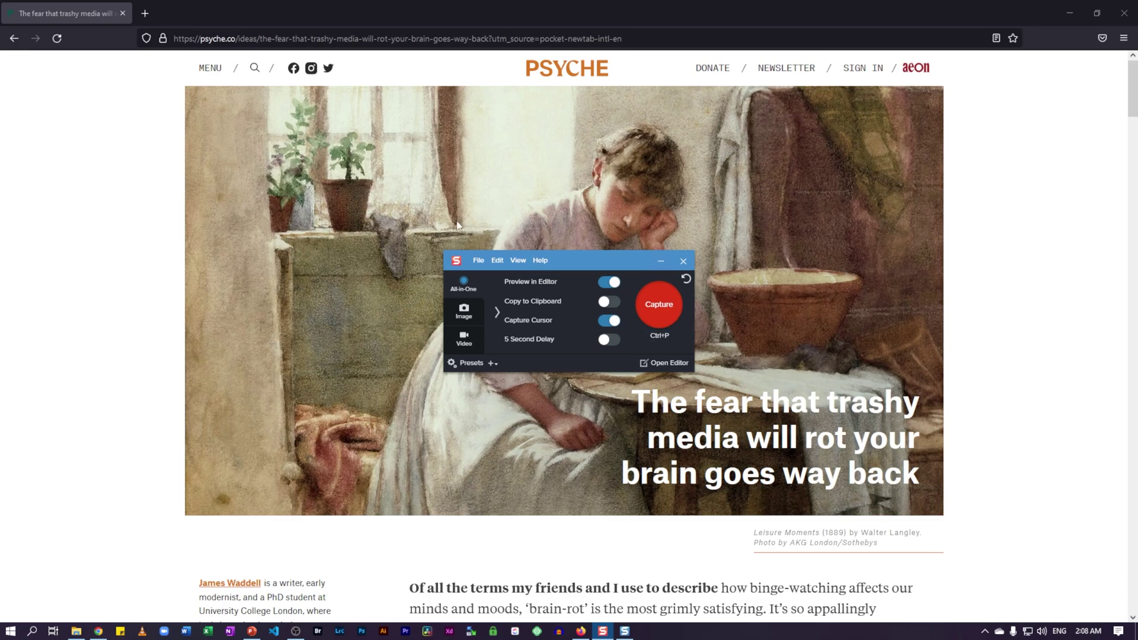
left_click(463, 311)
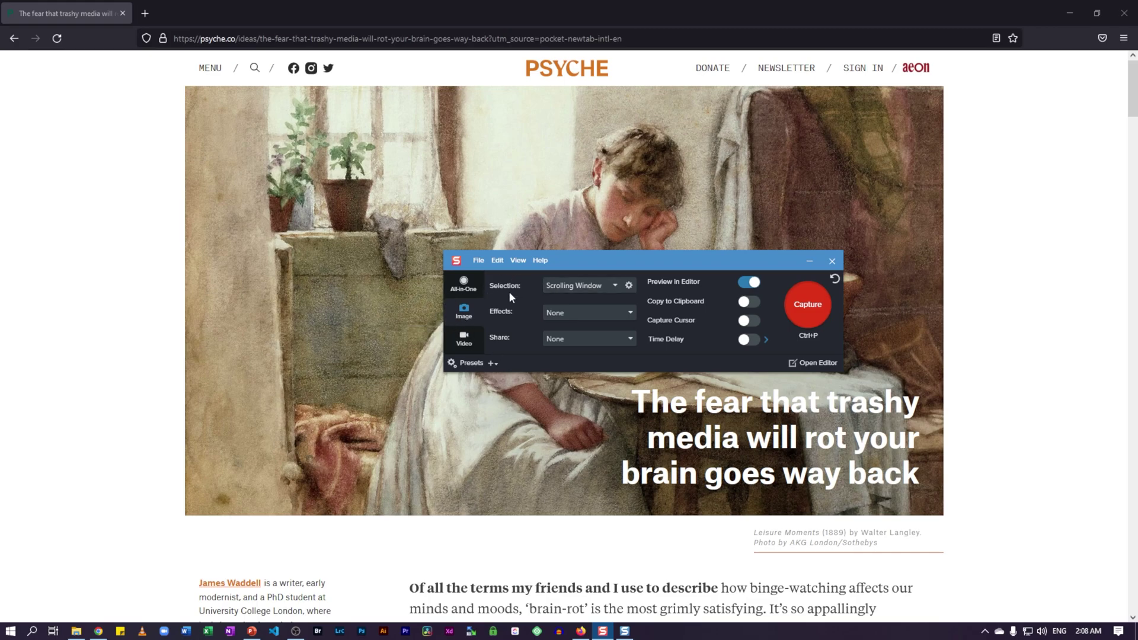
left_click(563, 285)
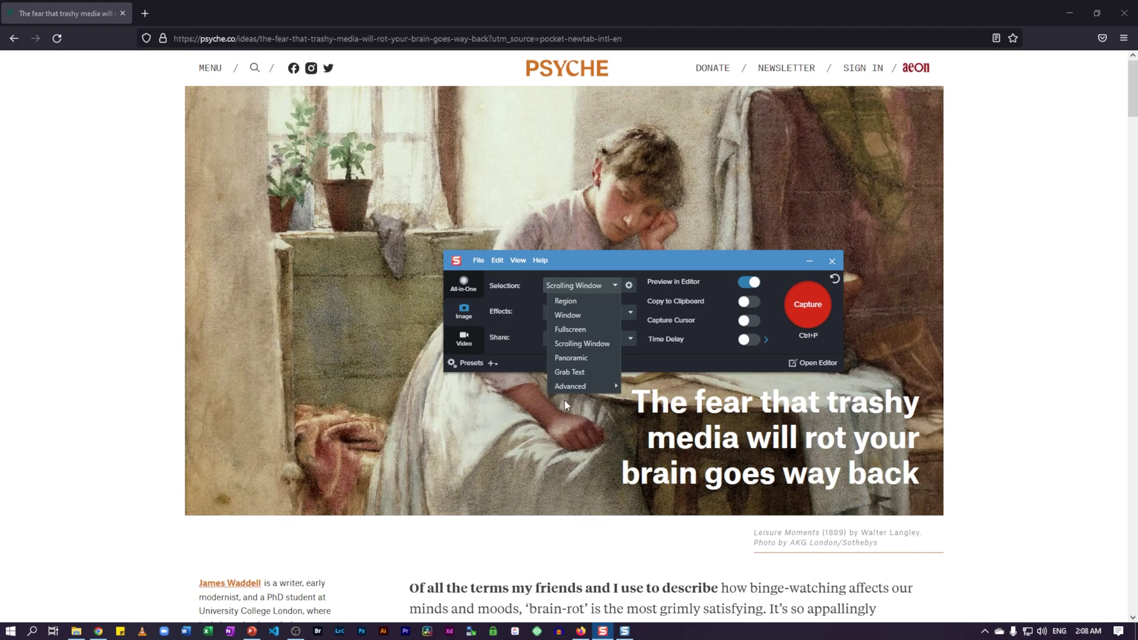
left_click(566, 347)
left_click(569, 313)
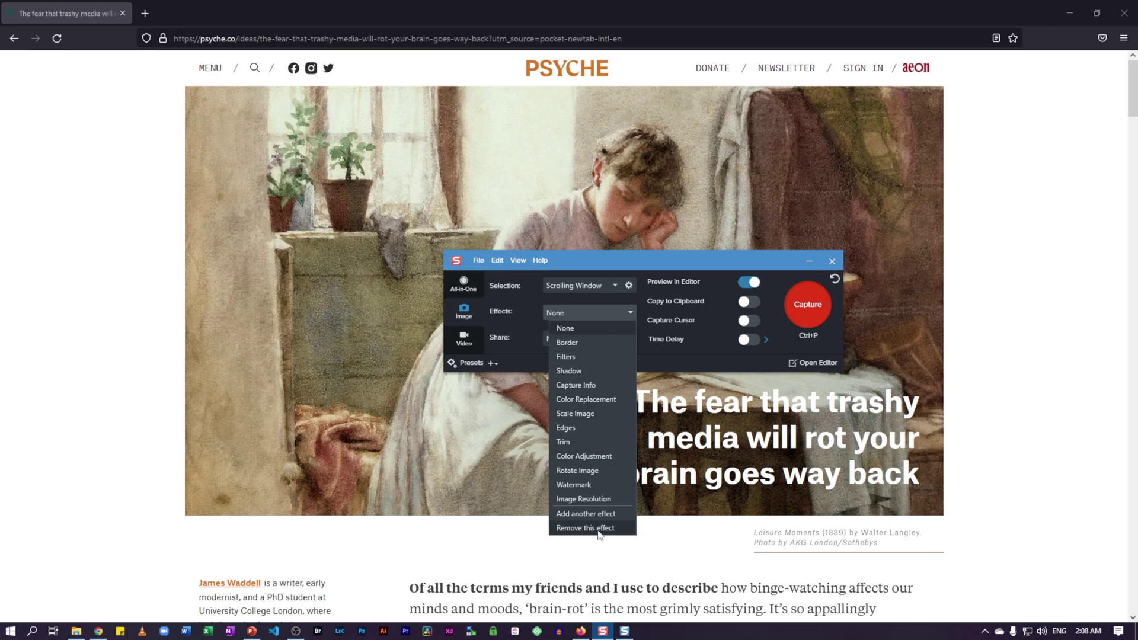
left_click(503, 356)
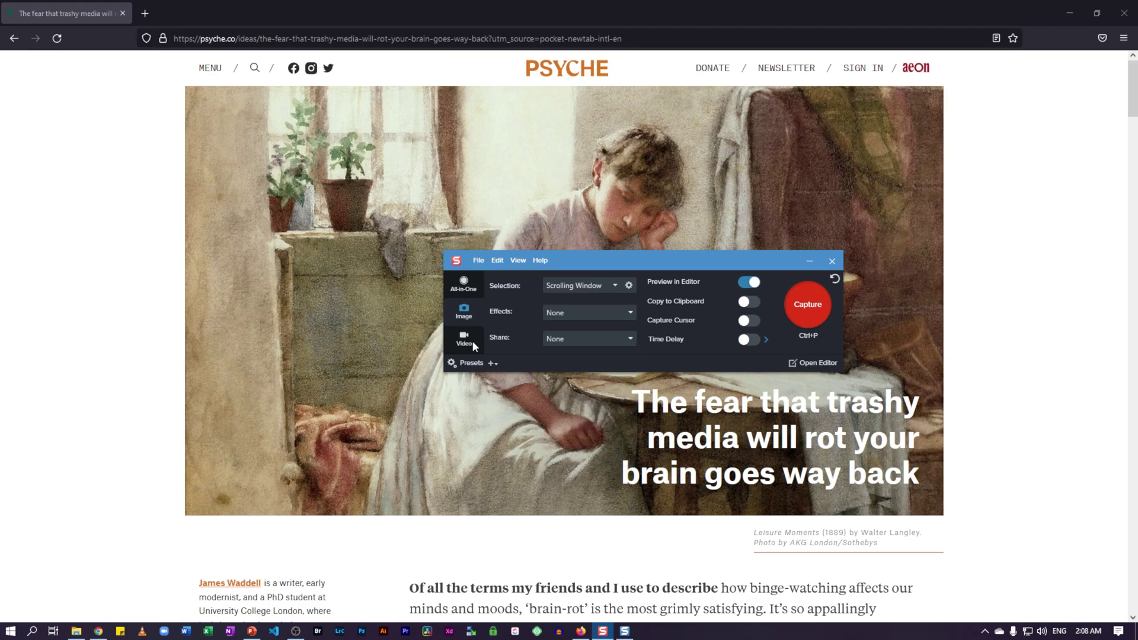
left_click(595, 338)
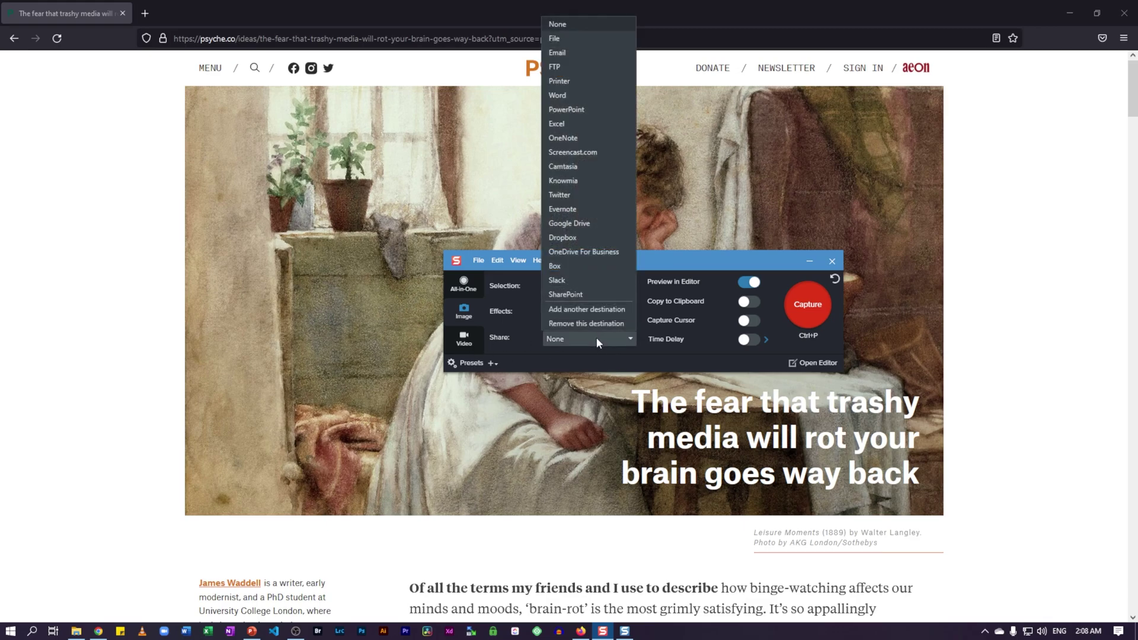
left_click(596, 338)
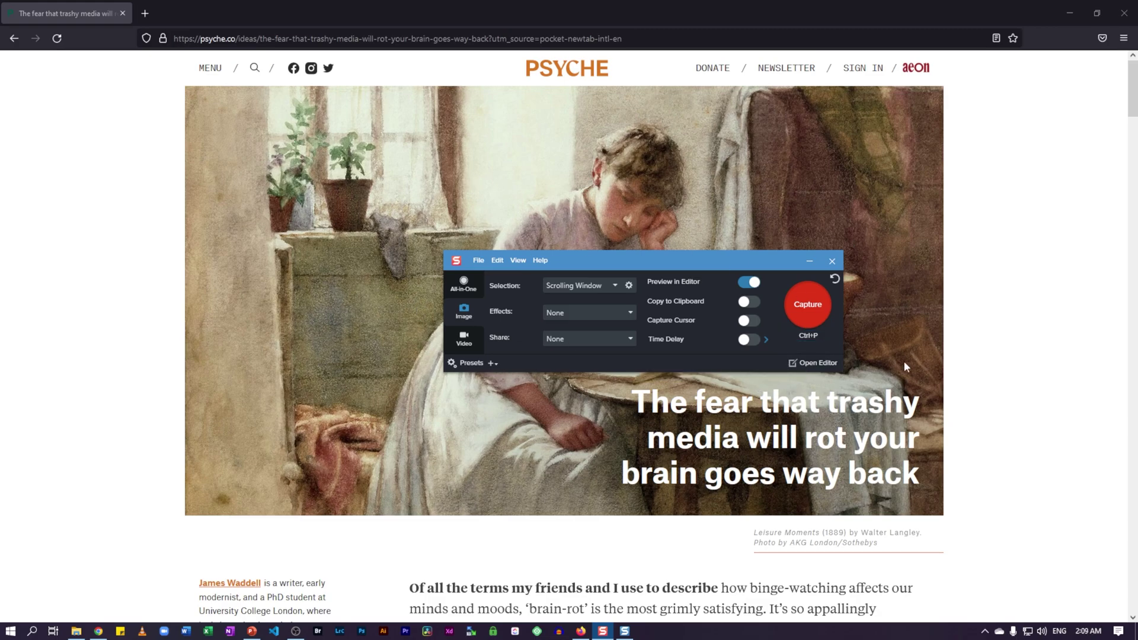
Capture the Psyche article's full vertical scrolling area as a 1903 x 8990 px image.
left_click(806, 304)
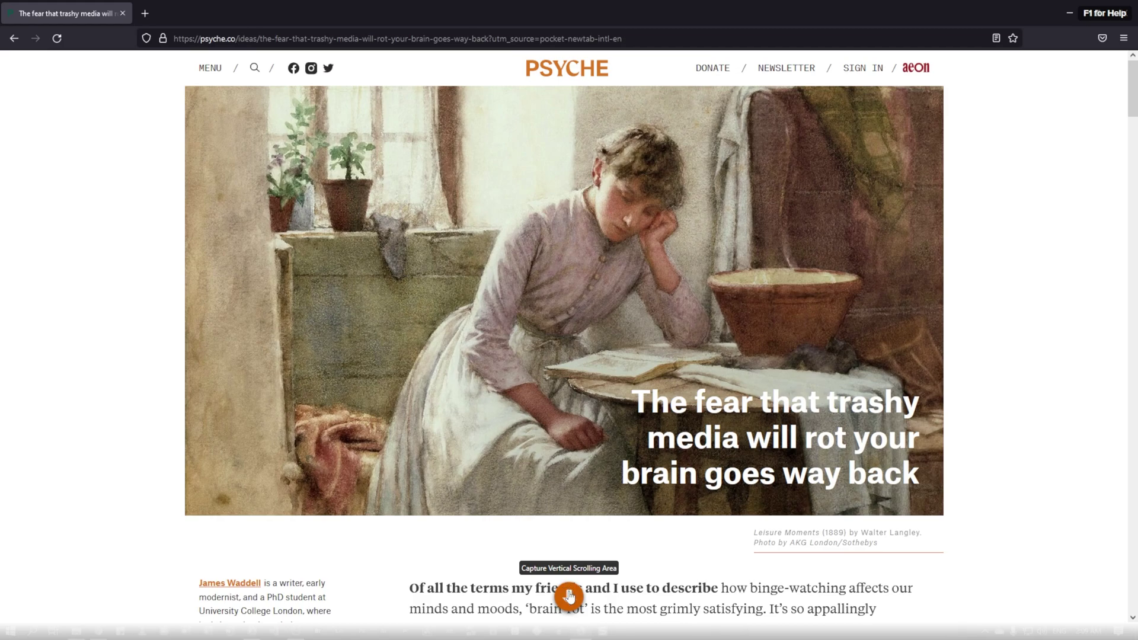
left_click(569, 596)
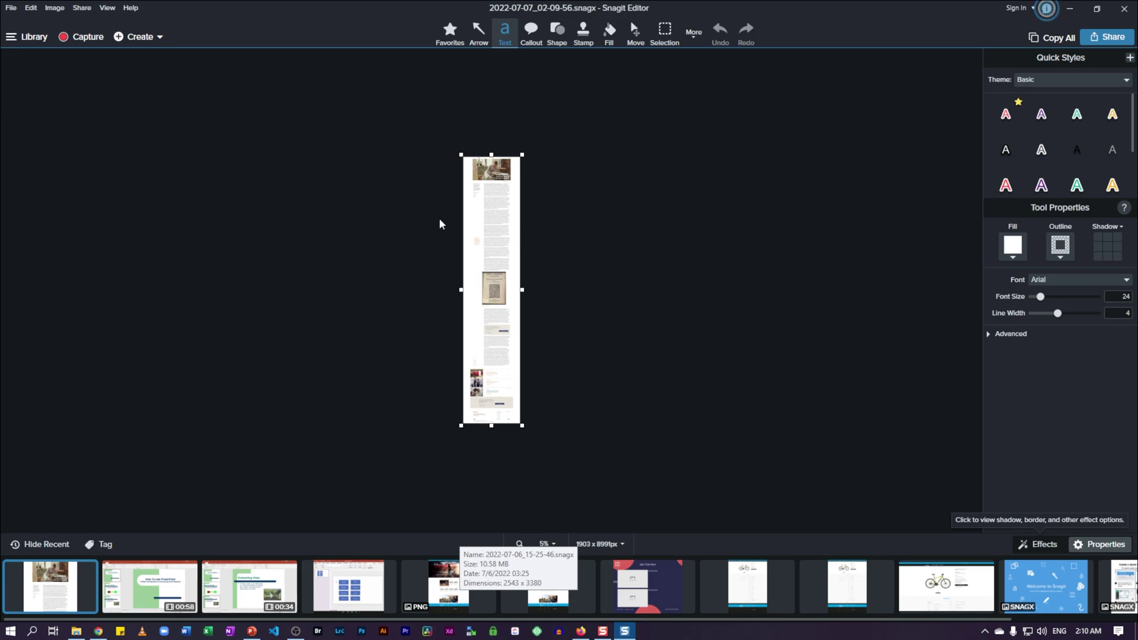
Scroll through the capture from the header image down to the footer, then back to the top.
scroll(467, 237, "up", 5)
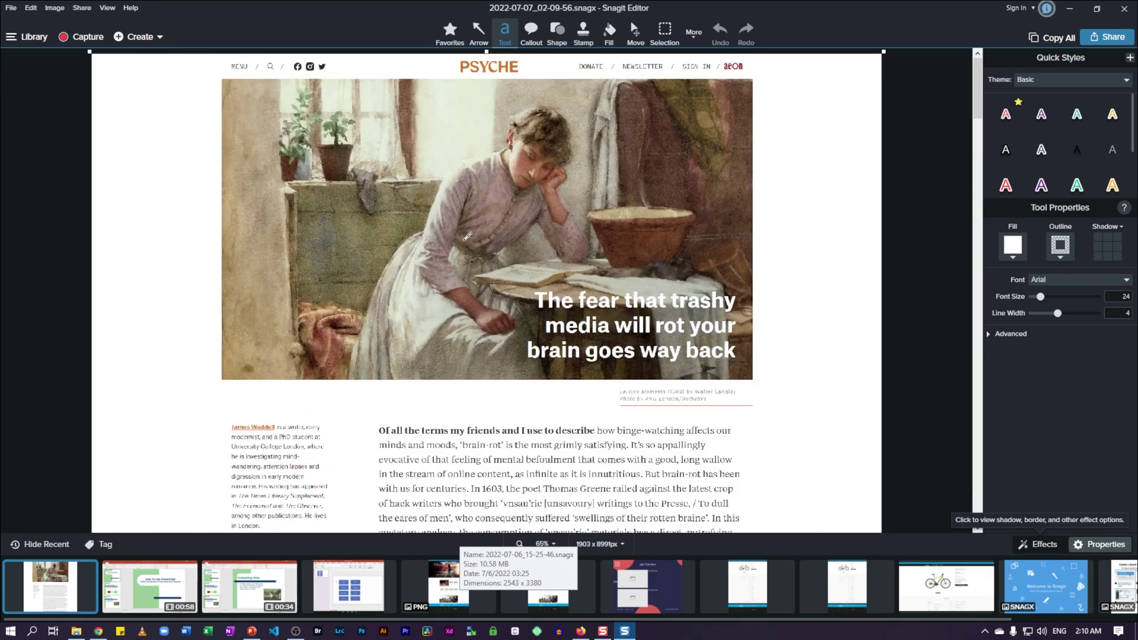
scroll(467, 236, "up", 1)
scroll(361, 196, "down", 5)
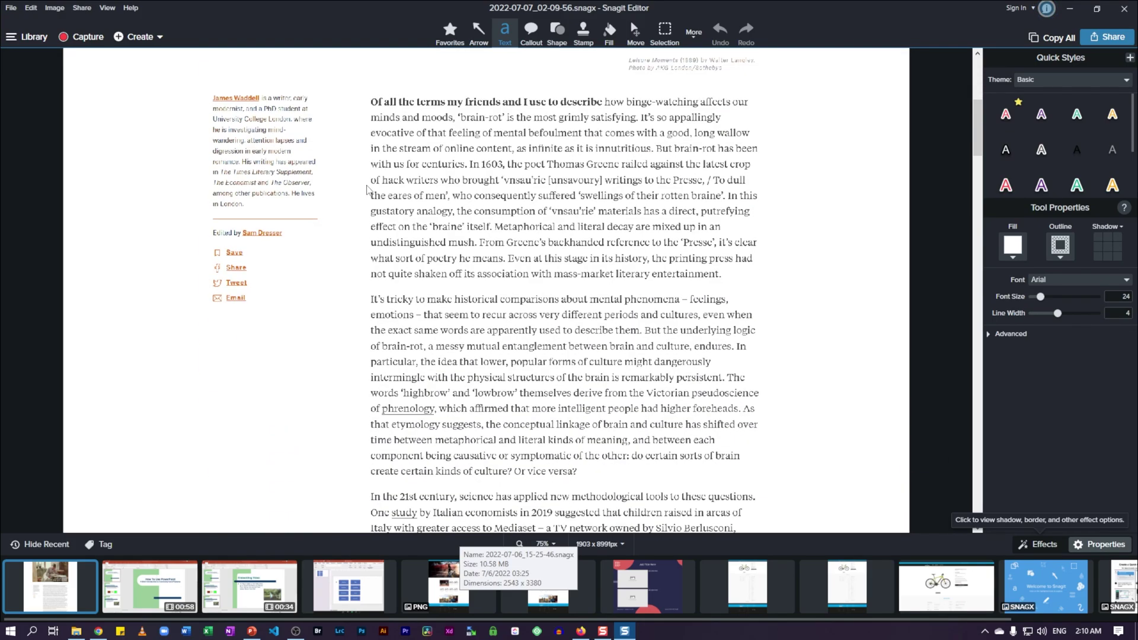
scroll(368, 189, "down", 10)
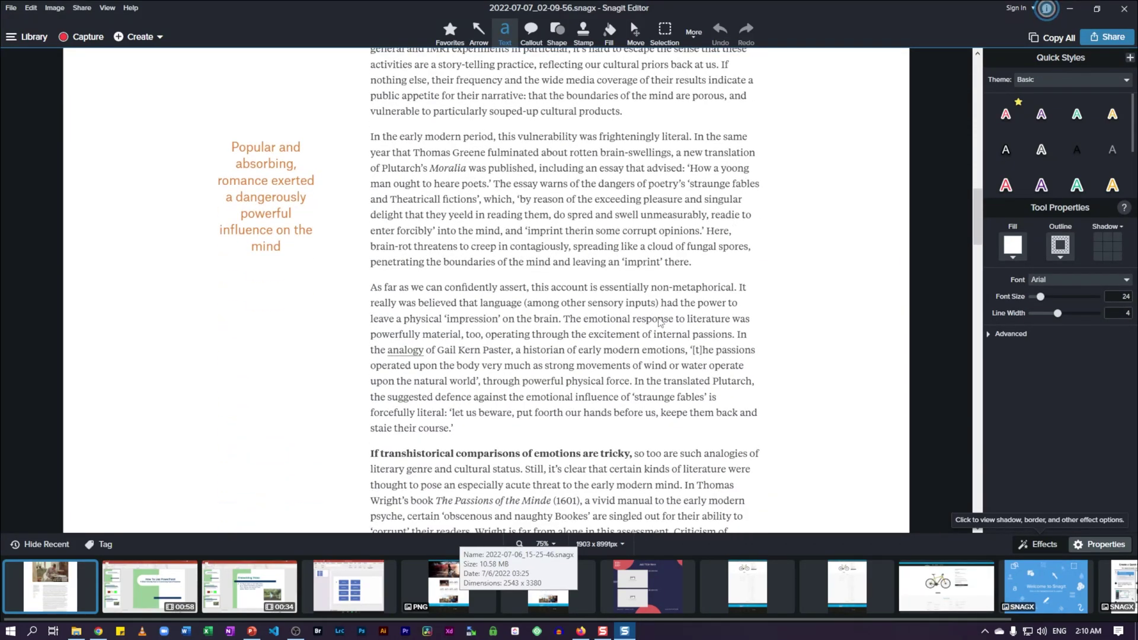
scroll(660, 322, "down", 10)
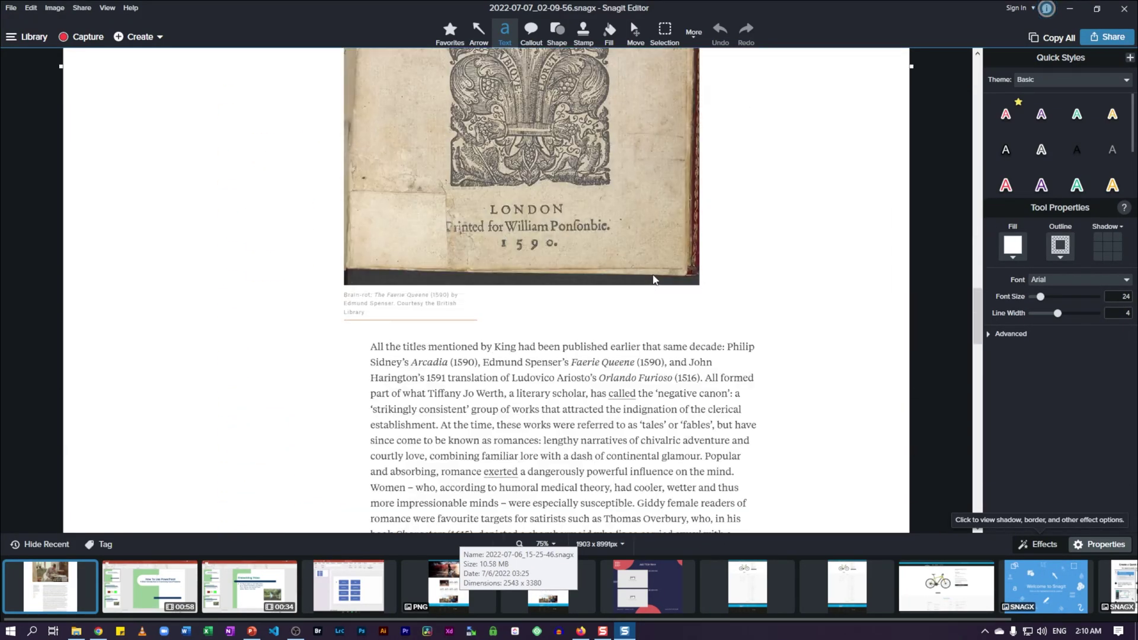
scroll(654, 279, "down", 15)
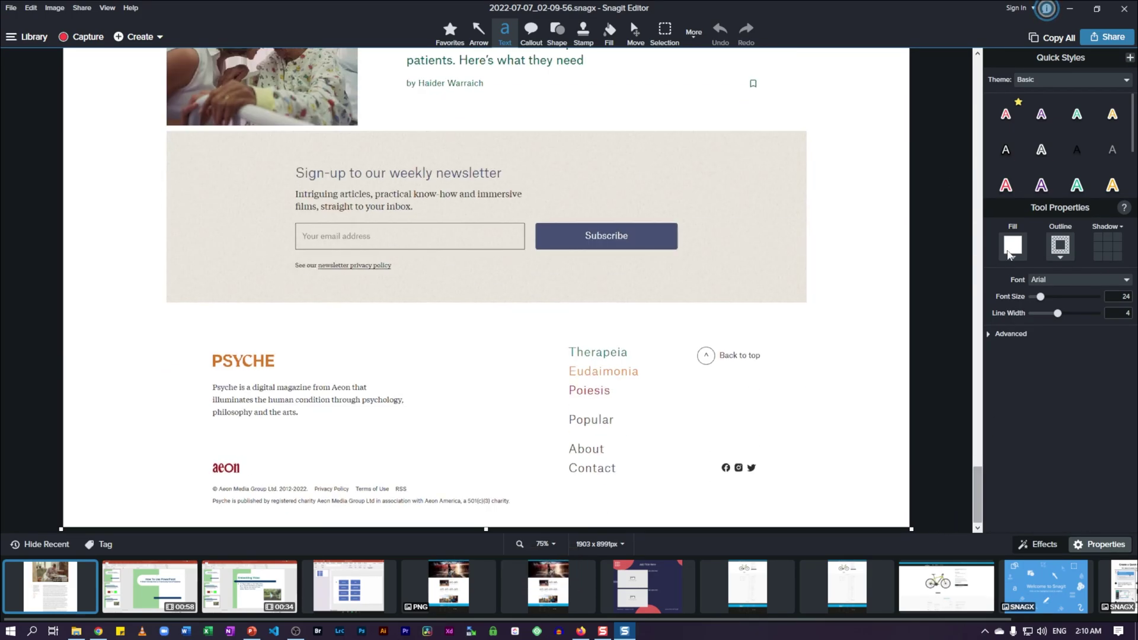
left_click_drag(977, 495, 945, 37)
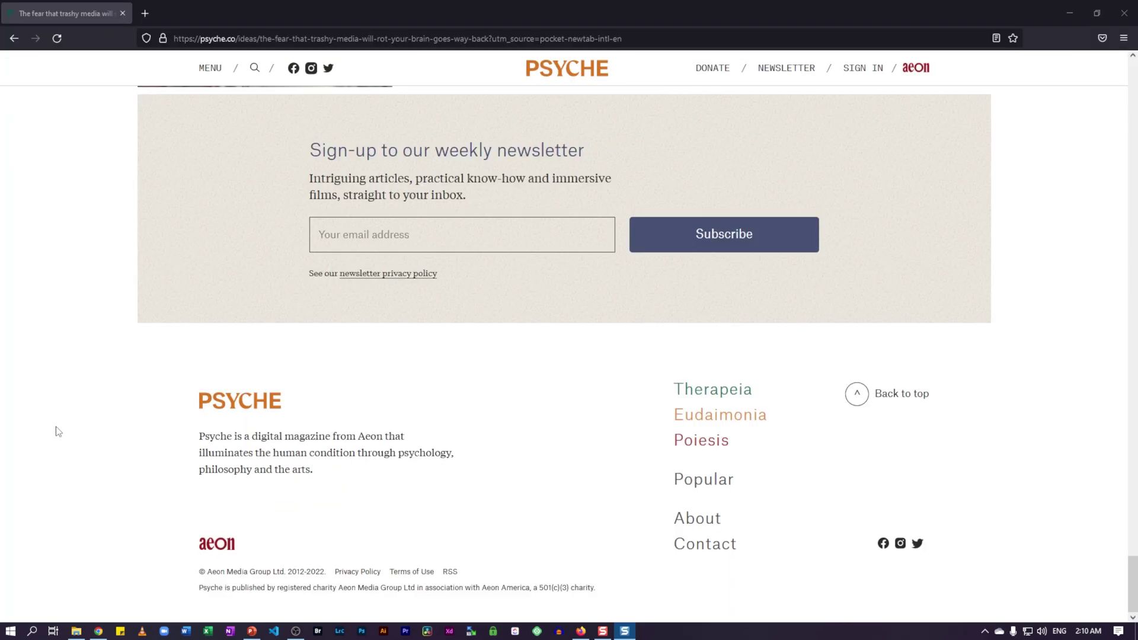
scroll(58, 431, "up", 10)
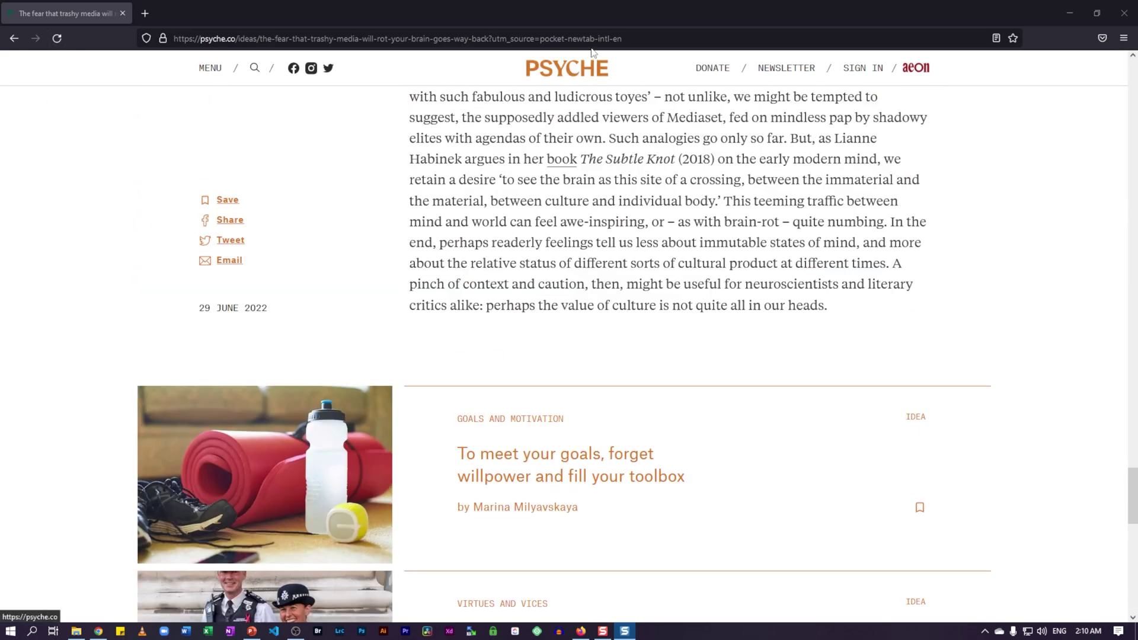
scroll(135, 208, "down", 7)
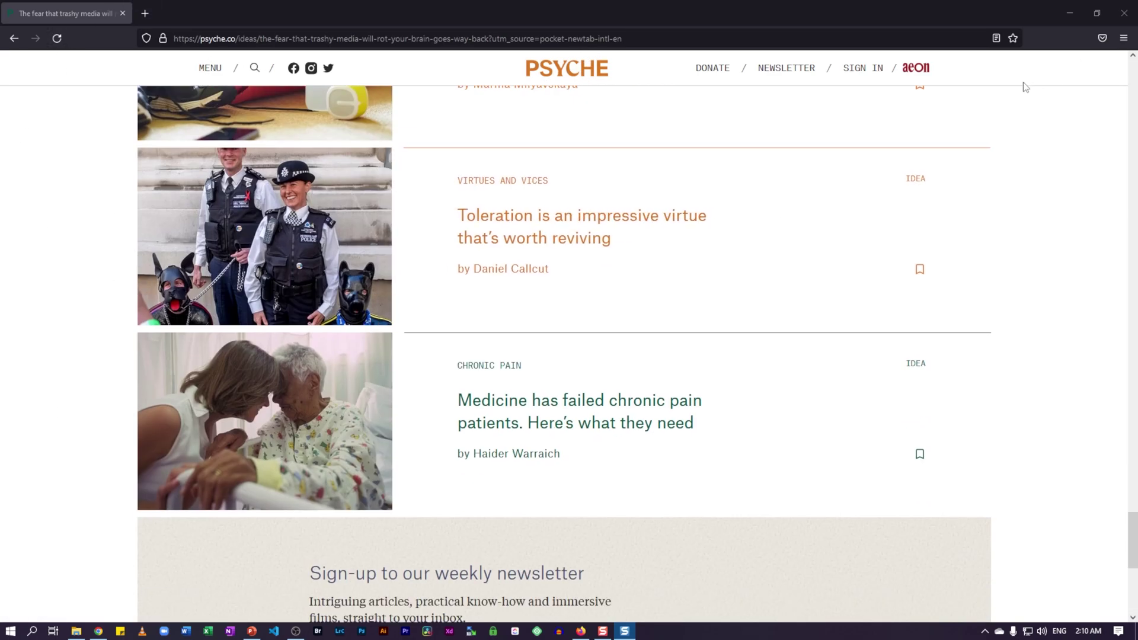
scroll(1025, 87, "up", 6)
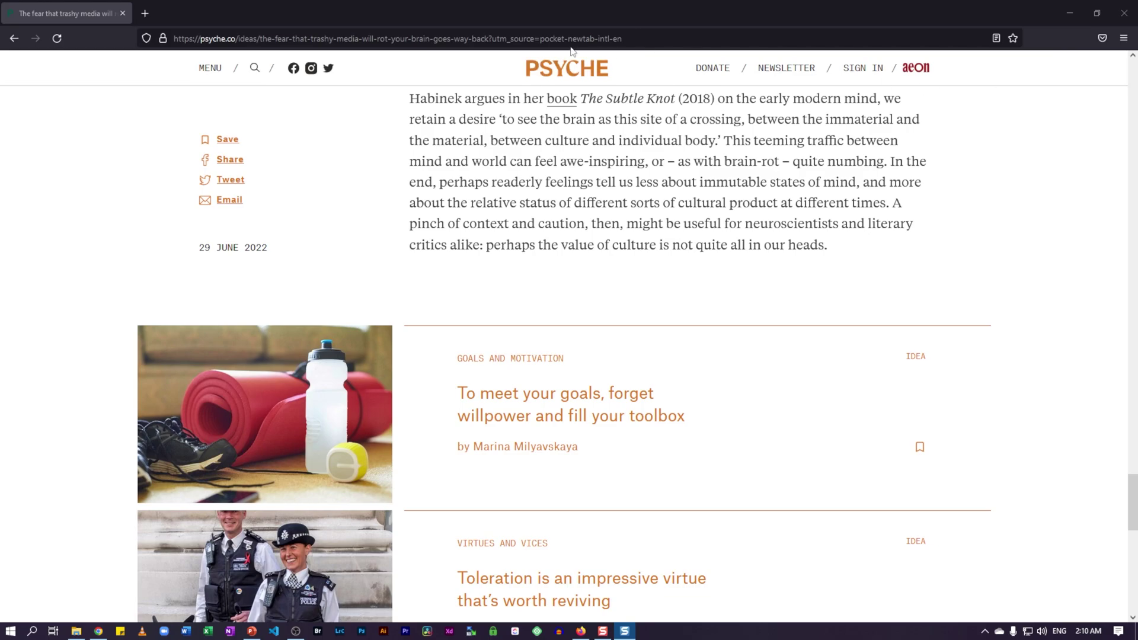
scroll(92, 419, "up", 4)
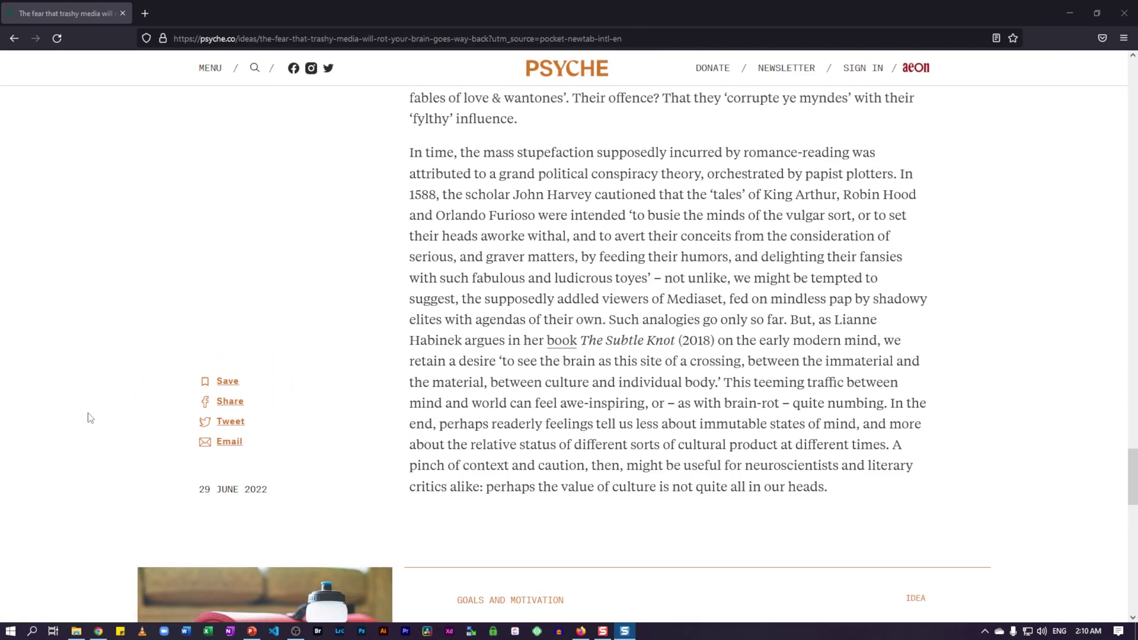
scroll(90, 418, "up", 9)
key("End")
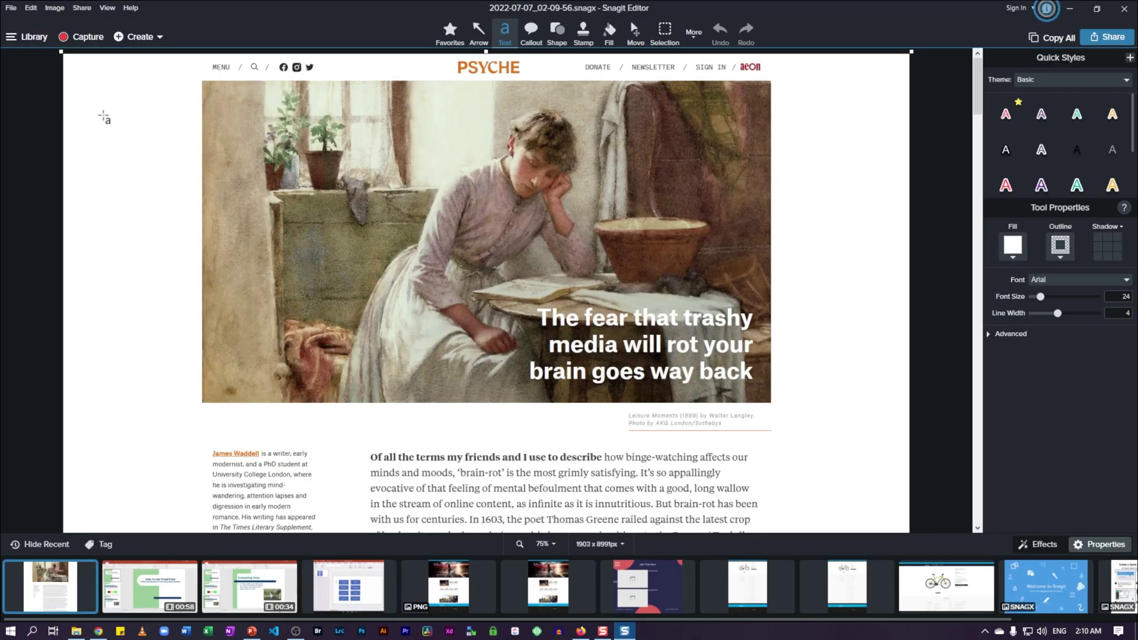
Draw a red arrow over the closing paragraphs pointing up to the Juan Luis Vives quotation.
scroll(643, 170, "down", 5)
scroll(643, 171, "up", 3)
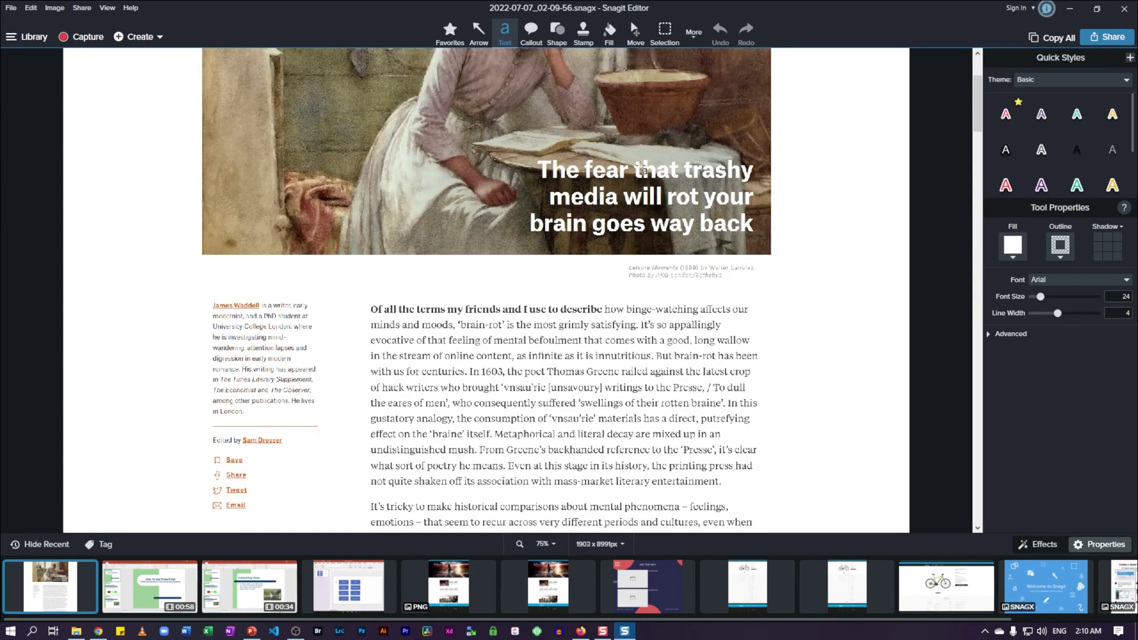
scroll(643, 170, "up", 3)
scroll(355, 248, "down", 8)
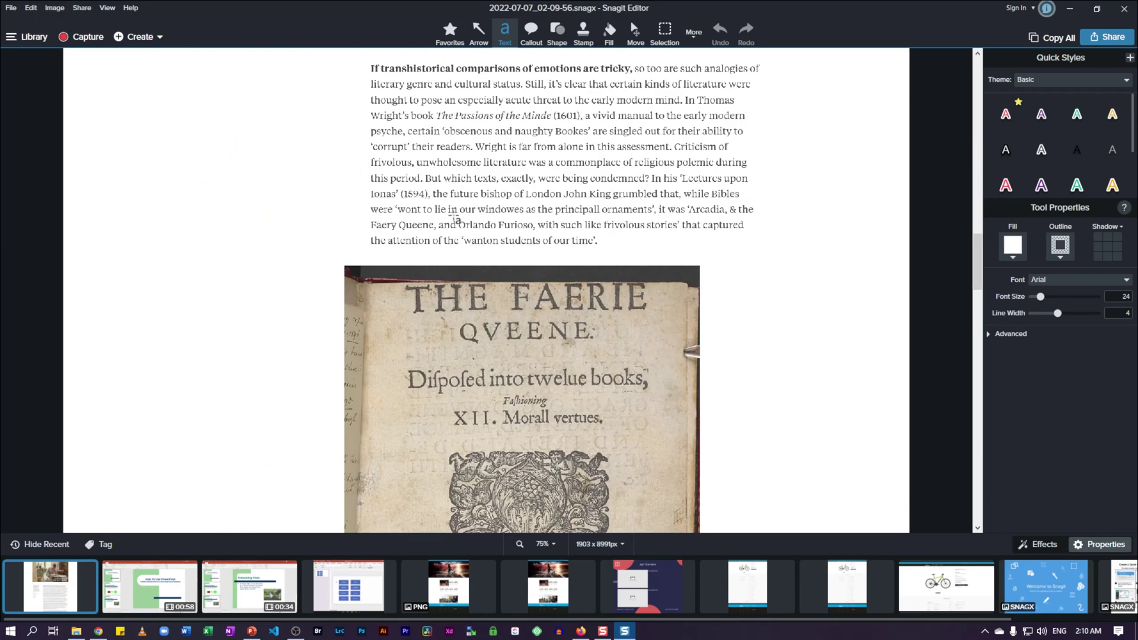
scroll(453, 218, "down", 15)
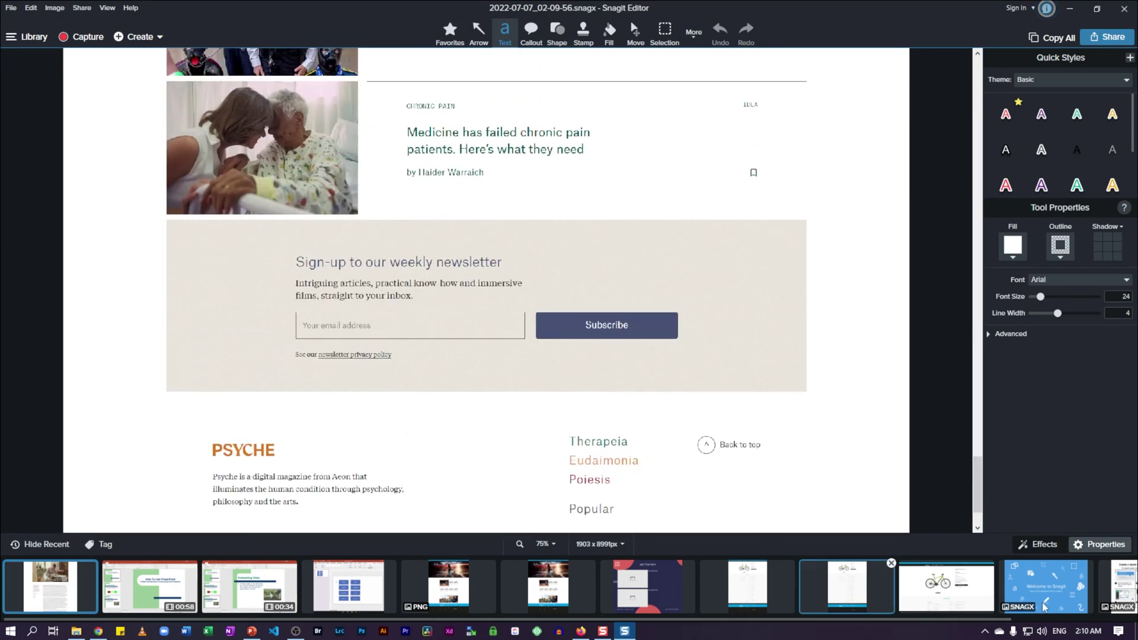
scroll(769, 91, "up", 5)
left_click_drag(775, 93, 485, 354)
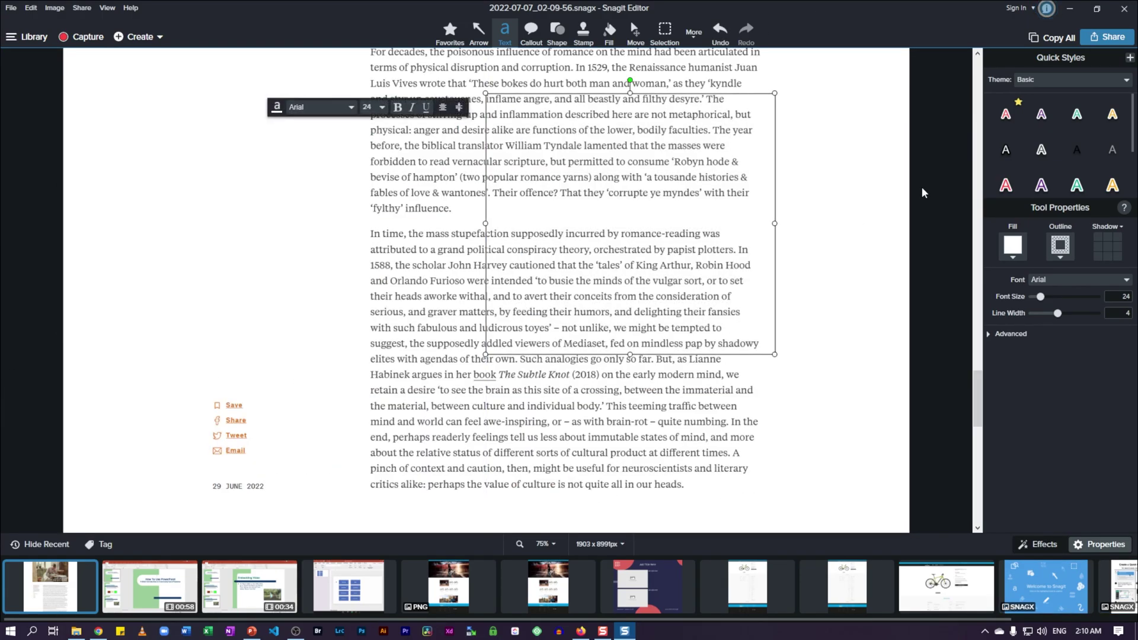
left_click(478, 29)
left_click_drag(371, 374, 610, 110)
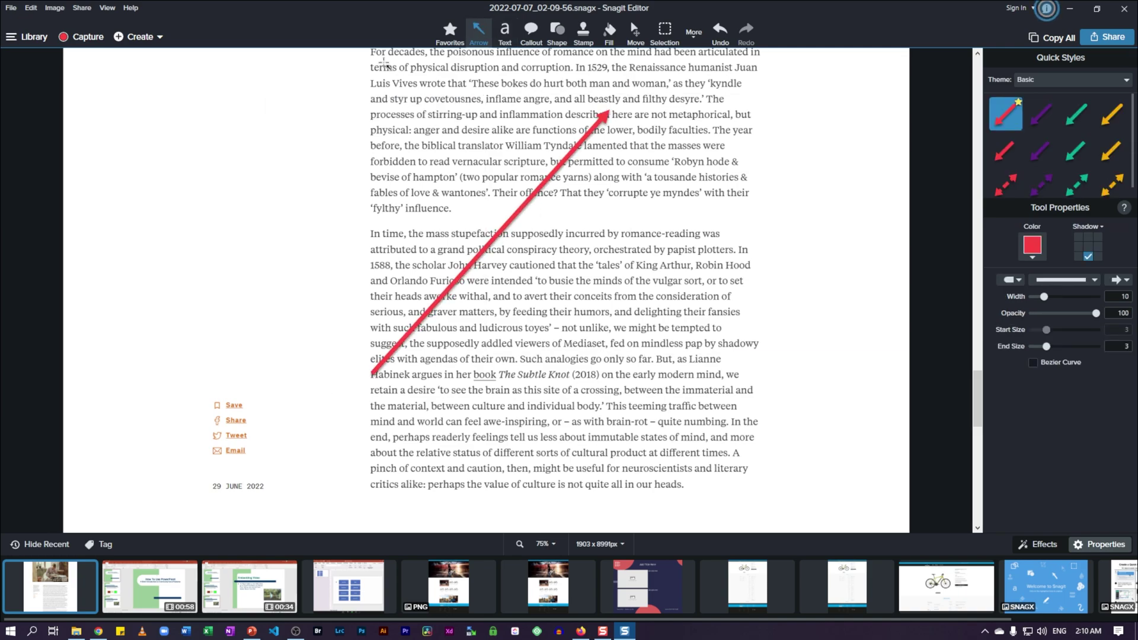
left_click(448, 29)
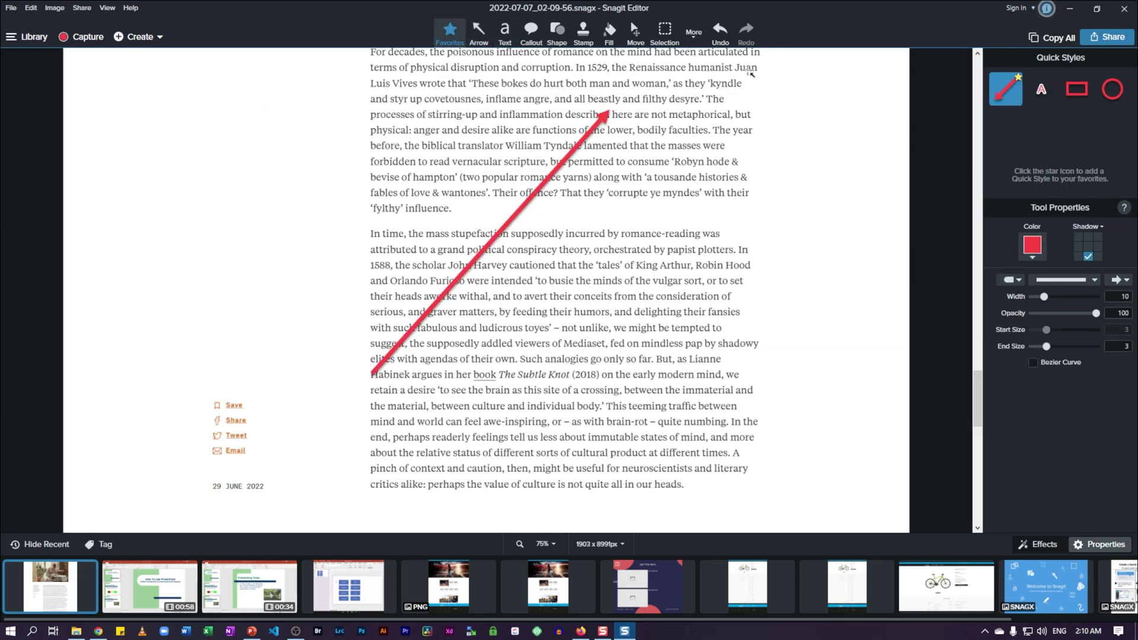